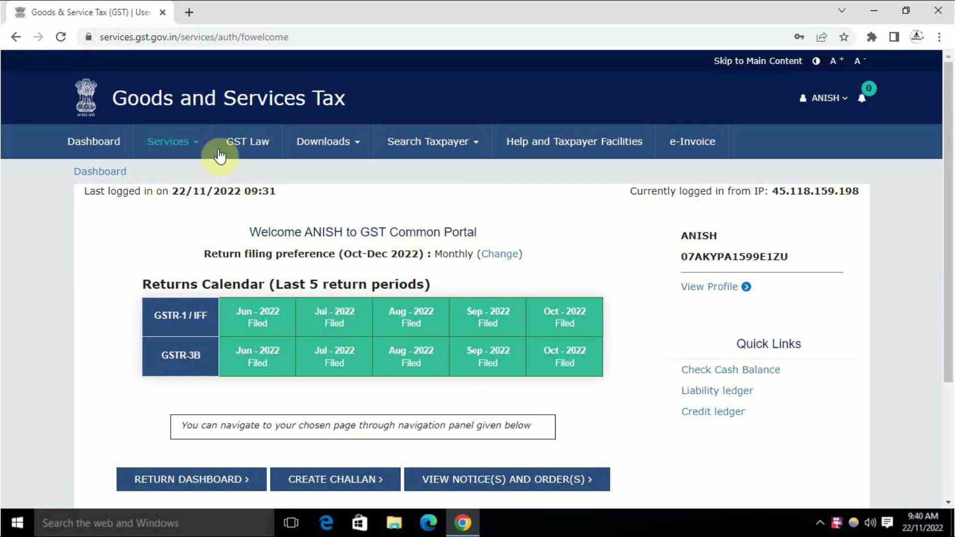
Step: Open the Application for Cancellation of Registration from the registration services
left_click(199, 145)
mouse_move(130, 167)
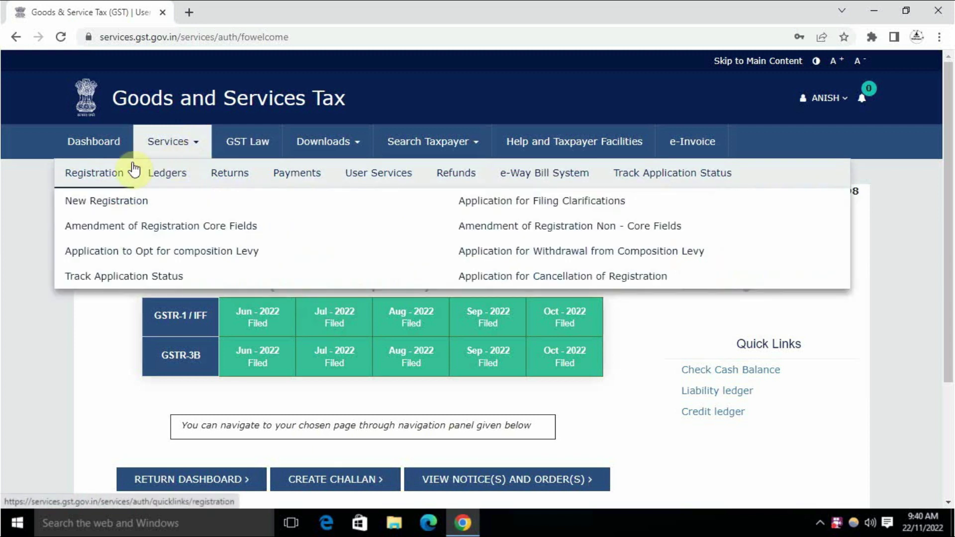
left_click(507, 277)
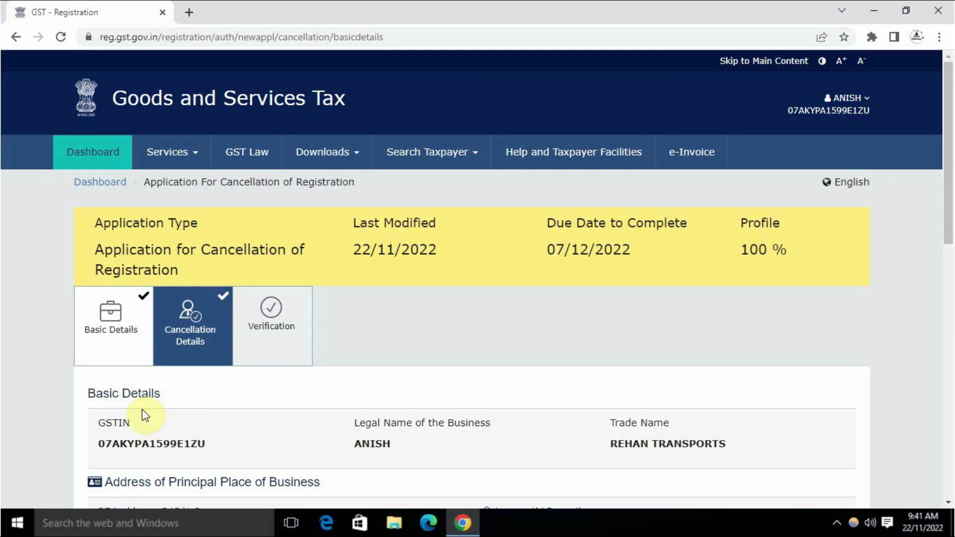
Step: Review the basic details and the address for future correspondence section, and save them to continue to the cancellation details
scroll(152, 417, "down", 5)
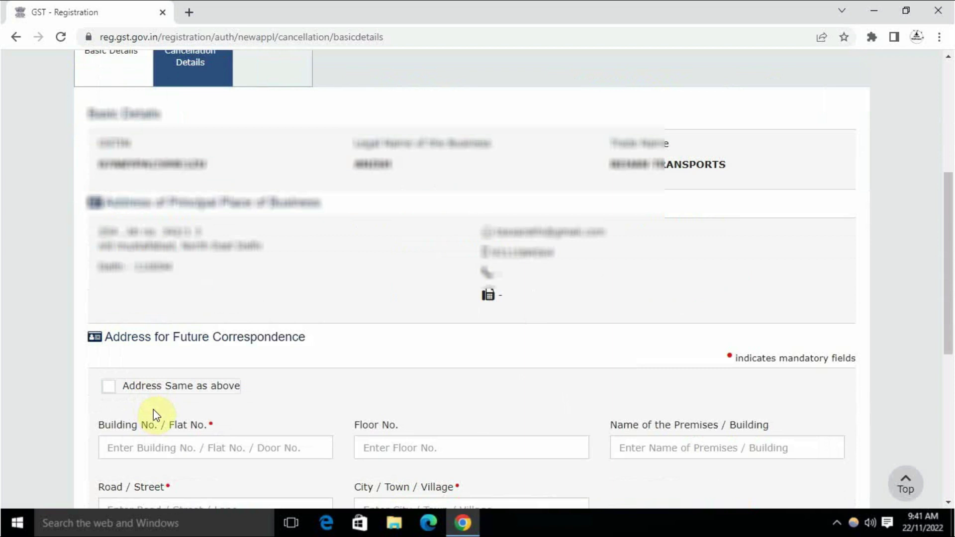
scroll(220, 409, "down", 3)
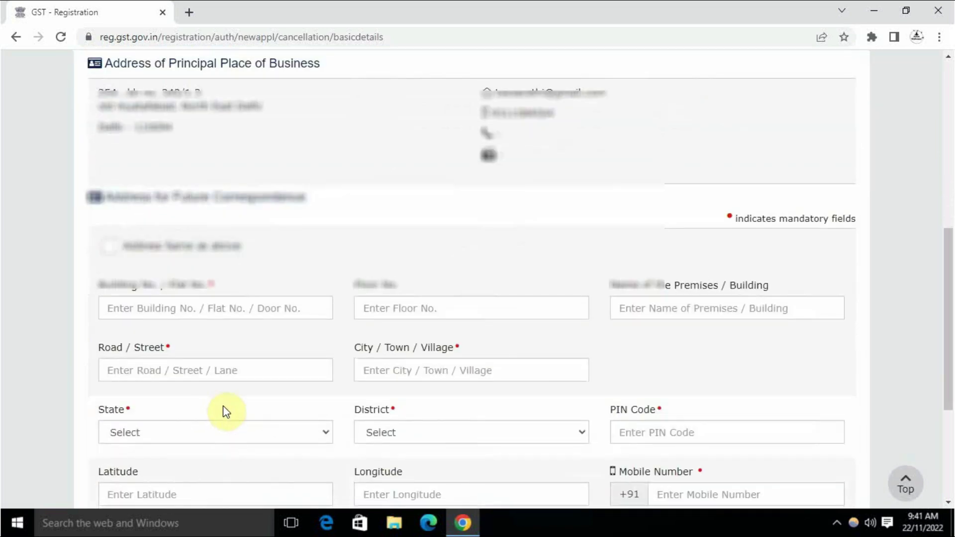
scroll(202, 299, "down", 1)
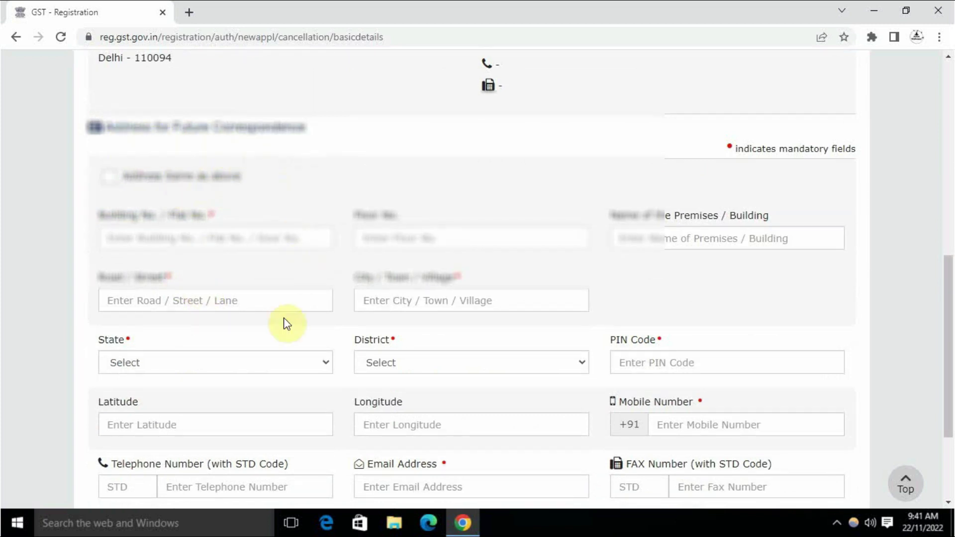
scroll(284, 338, "down", 3)
scroll(282, 344, "up", 1)
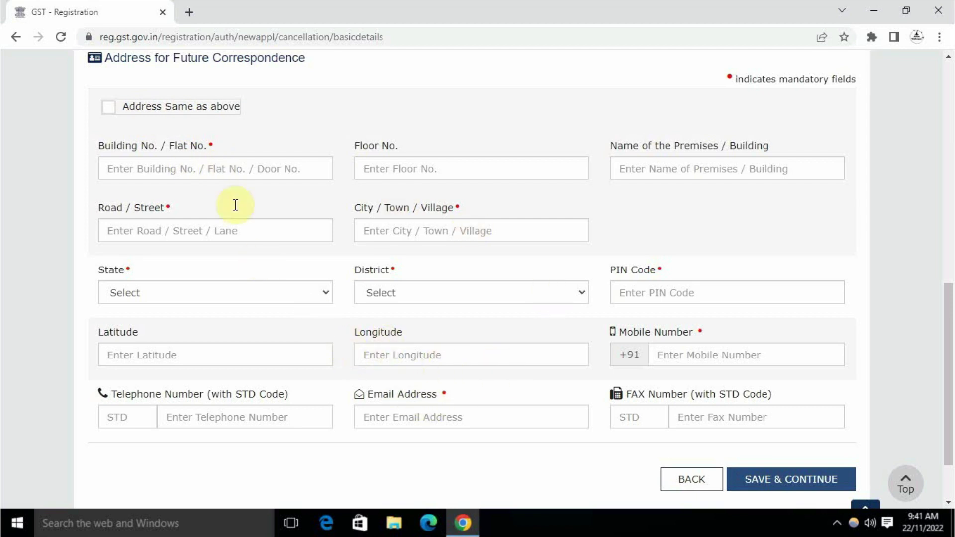
left_click(779, 482)
Step: Review the available cancellation reasons and choose Discontinuance of business/ Closure of business as the reason for cancellation
left_click(304, 396)
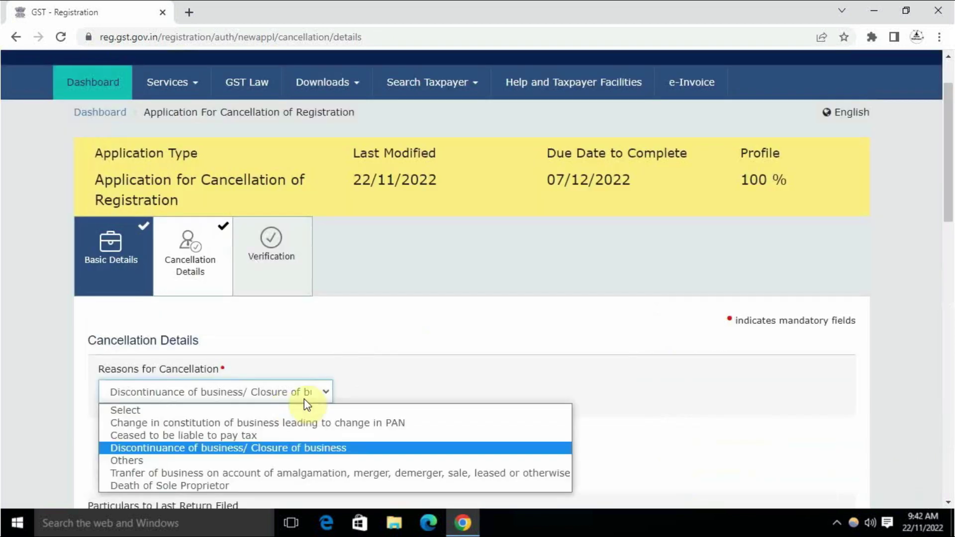
left_click(362, 363)
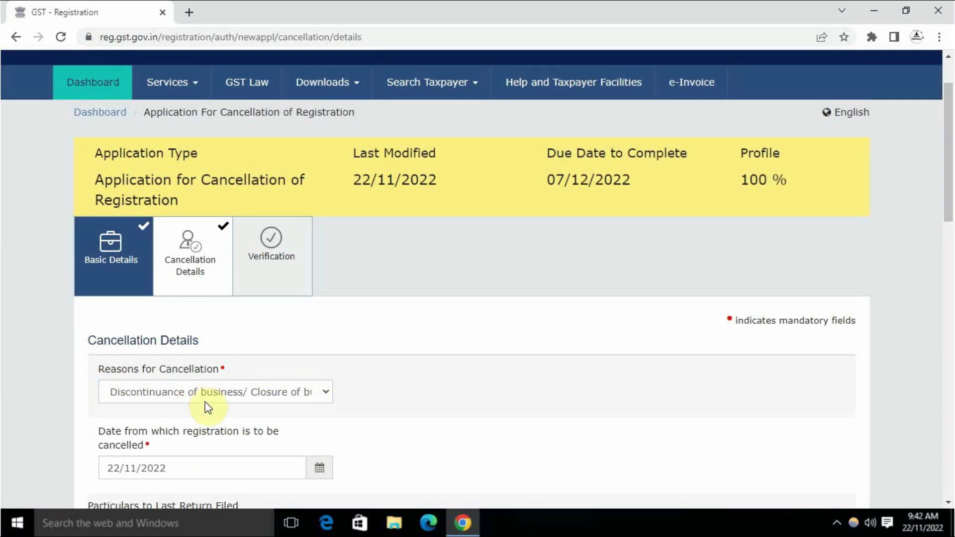
scroll(208, 408, "down", 3)
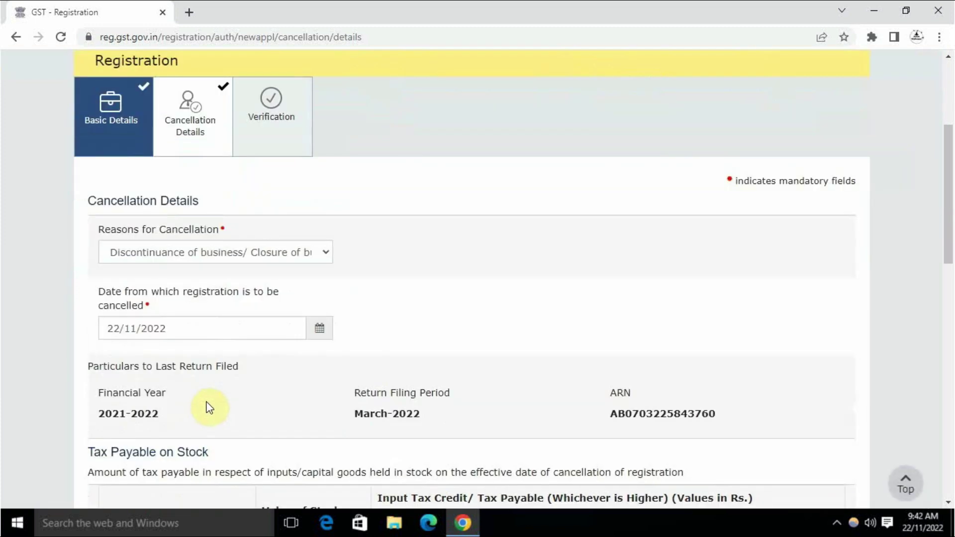
left_click(188, 251)
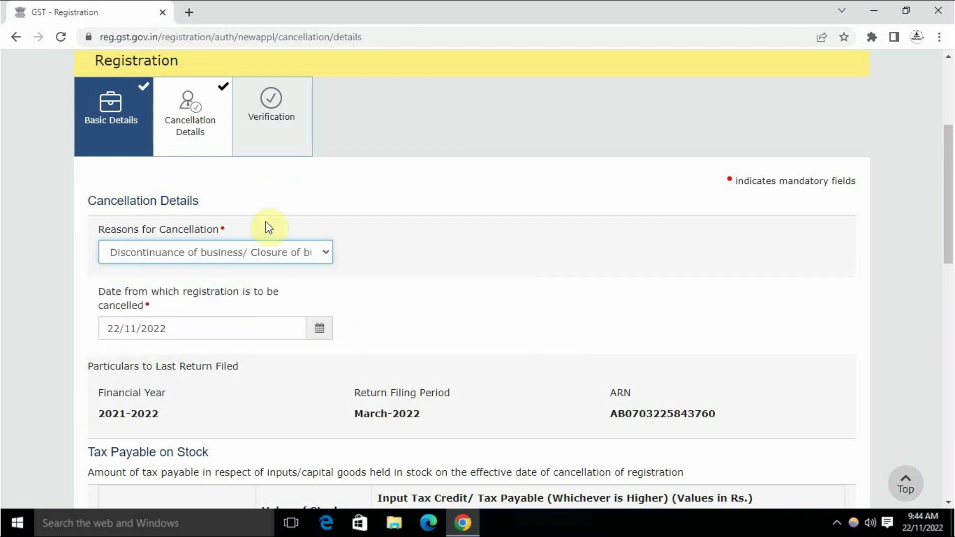
left_click(214, 252)
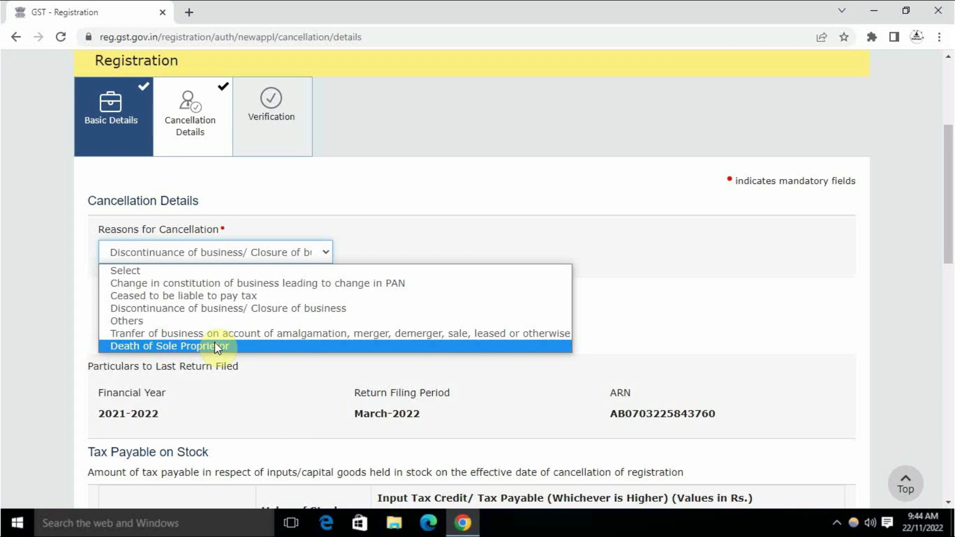
left_click(380, 242)
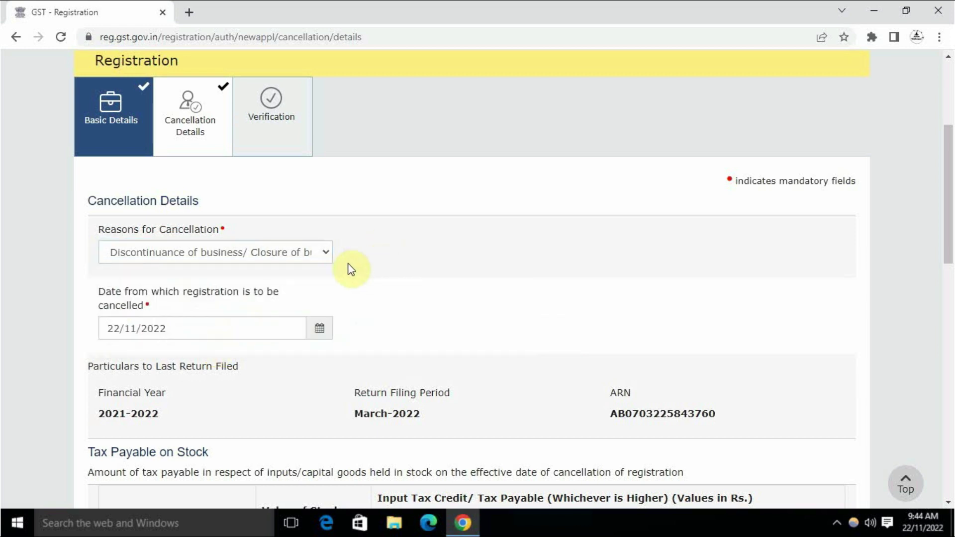
left_click(303, 251)
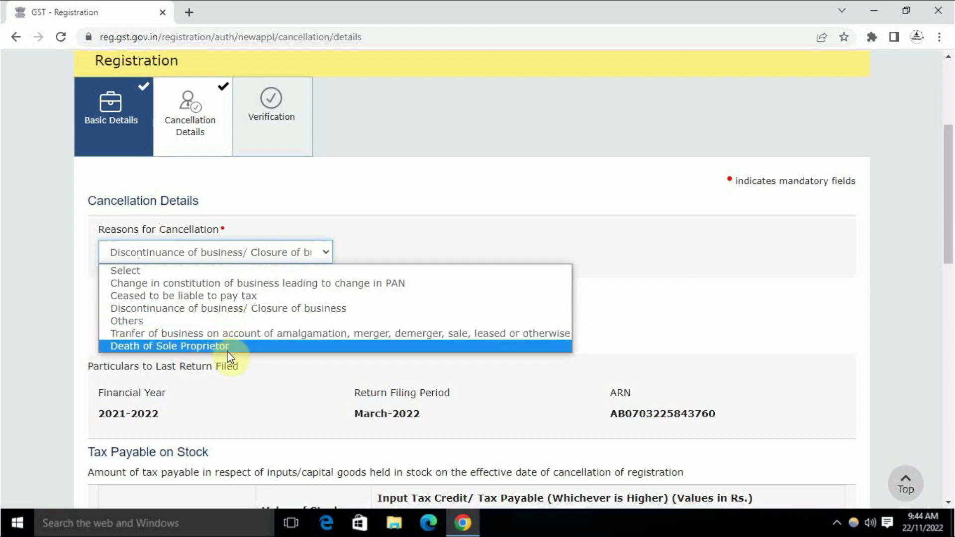
left_click(218, 311)
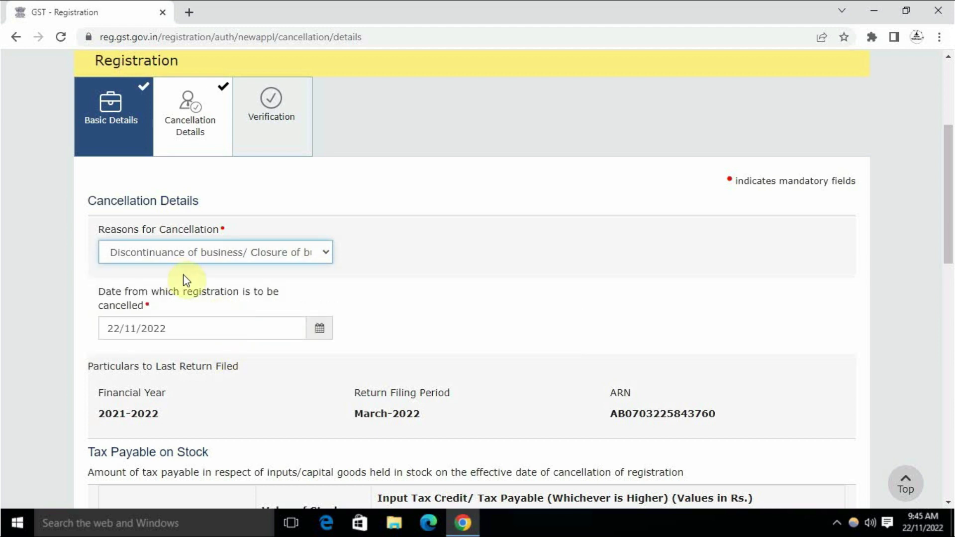
Step: Examine the cancellation date, the Tax Payable on Stock table and the payment details from the electronic cash and credit ledgers
left_click(192, 324)
mouse_move(159, 328)
left_mouse_down()
mouse_move(78, 313)
mouse_move(169, 316)
left_mouse_up()
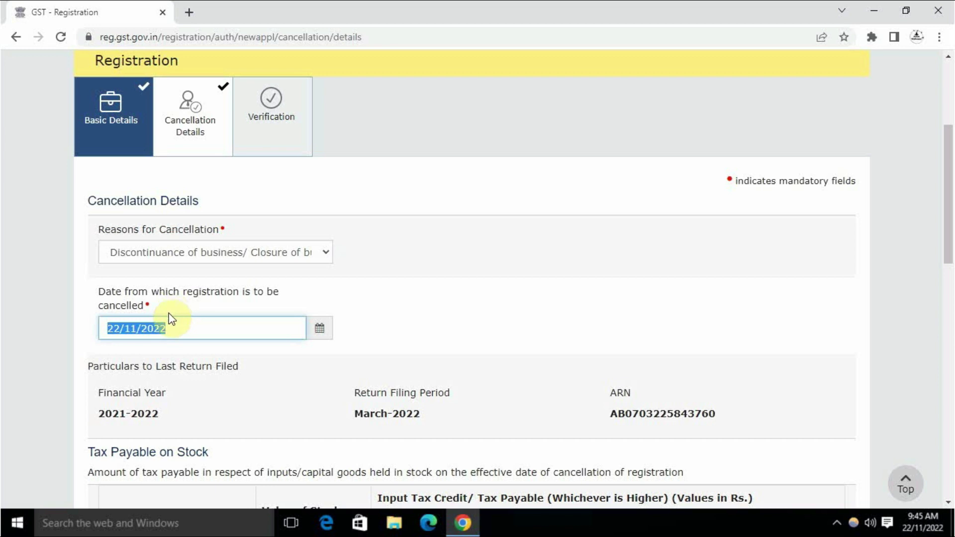
left_click(177, 331)
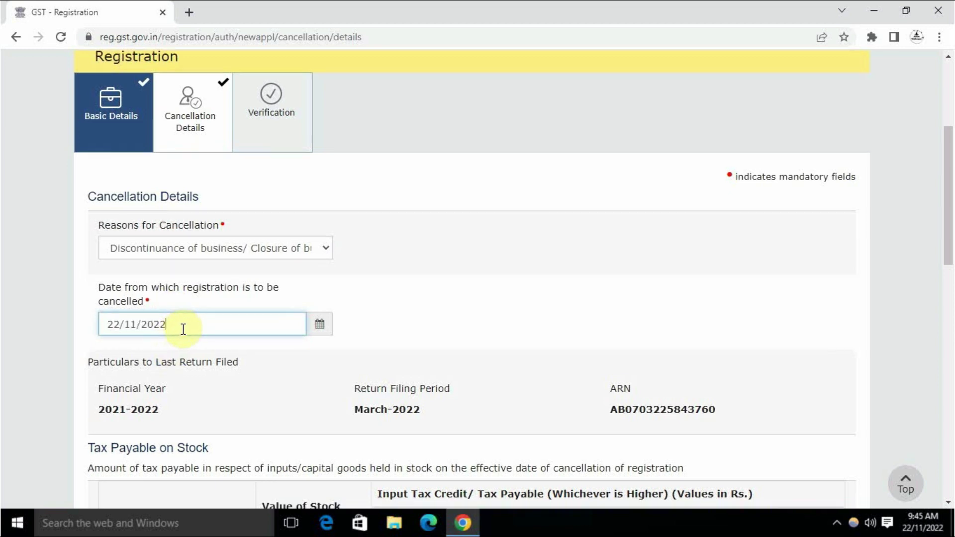
scroll(179, 313, "down", 3)
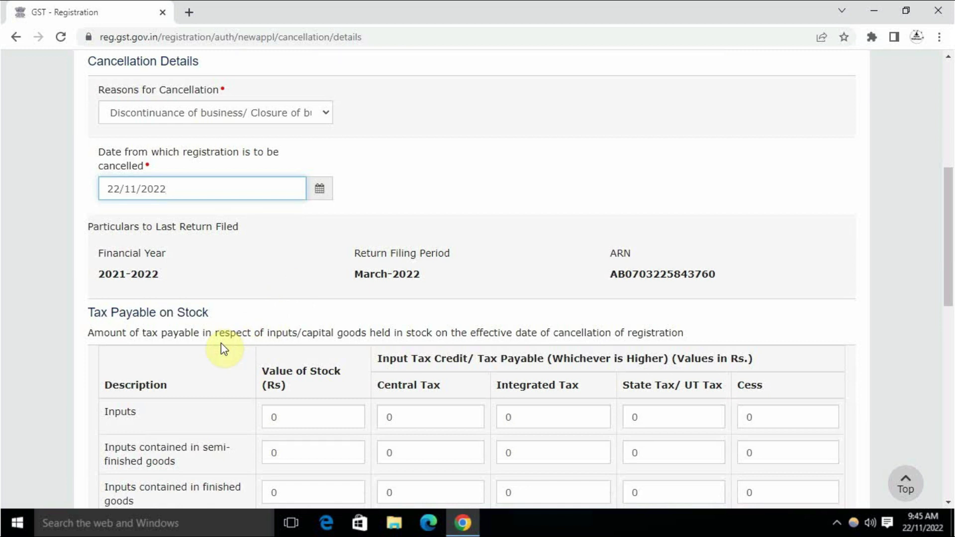
scroll(209, 332, "down", 1)
scroll(214, 339, "down", 2)
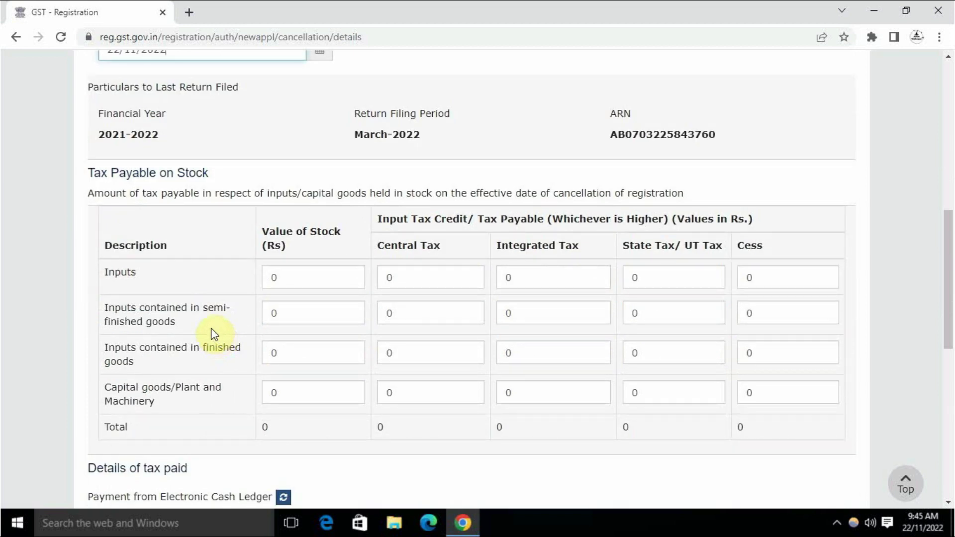
scroll(214, 333, "down", 3)
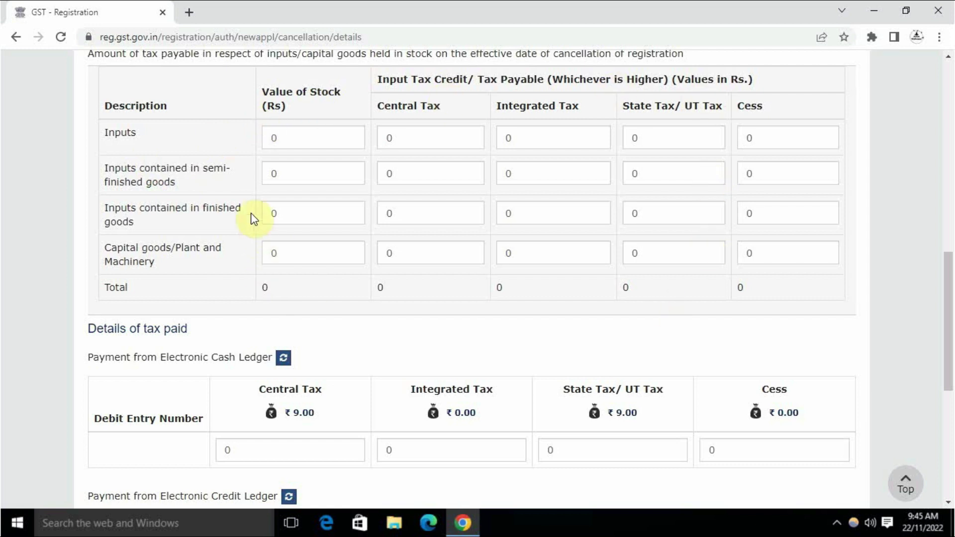
scroll(355, 304, "up", 3)
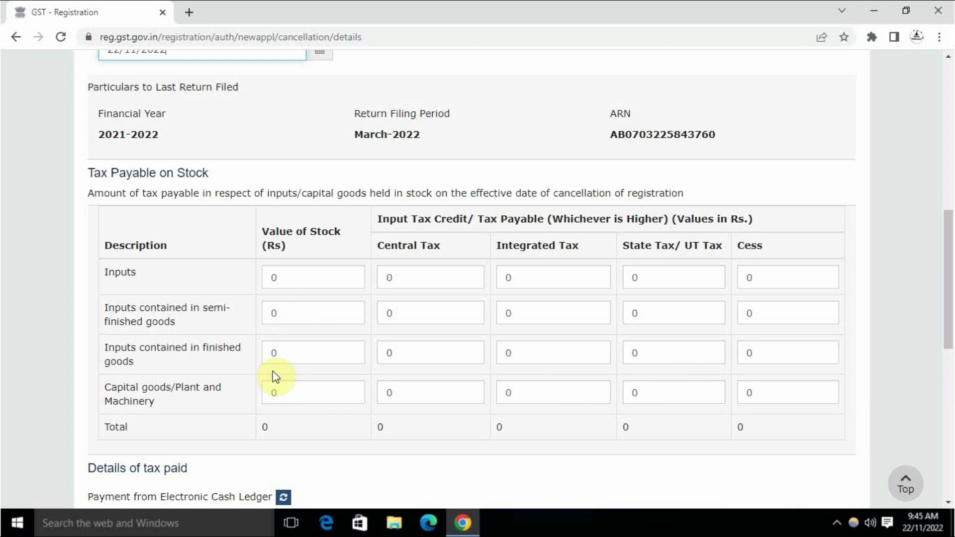
scroll(273, 371, "down", 1)
scroll(274, 372, "down", 3)
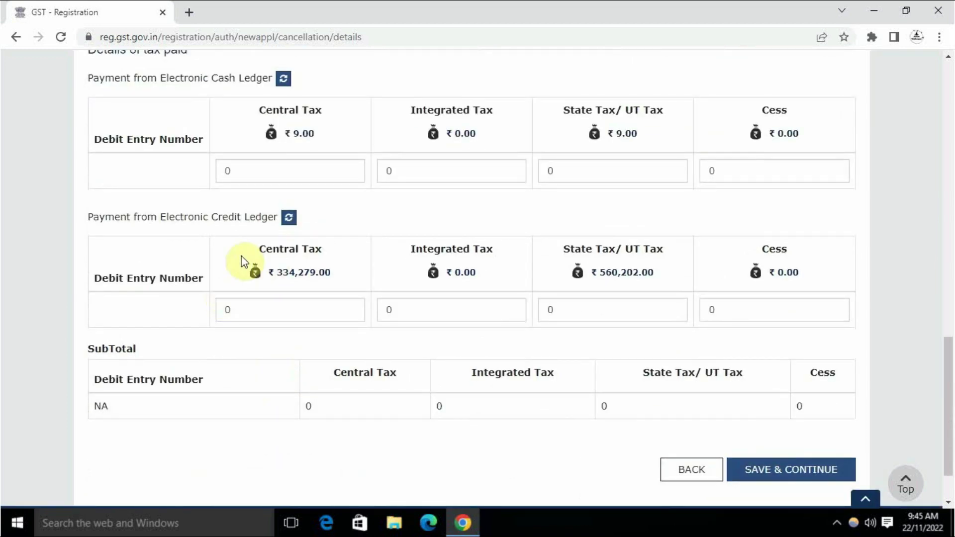
scroll(233, 271, "up", 3)
scroll(263, 304, "down", 2)
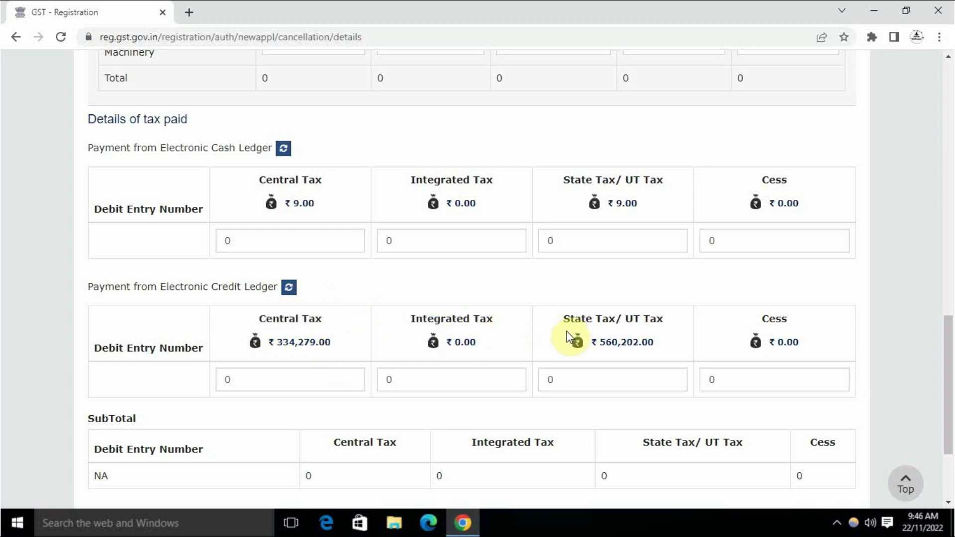
scroll(388, 323, "down", 3)
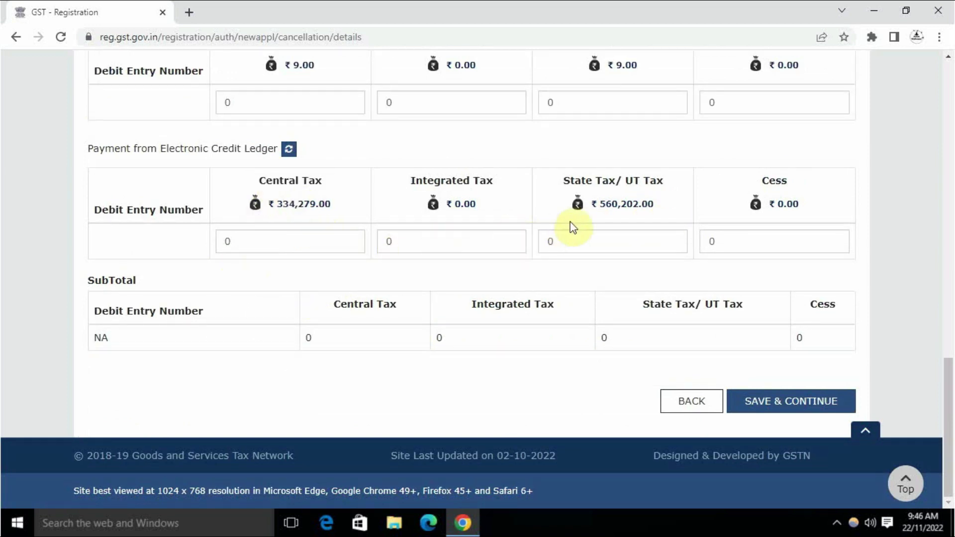
scroll(323, 335, "up", 7)
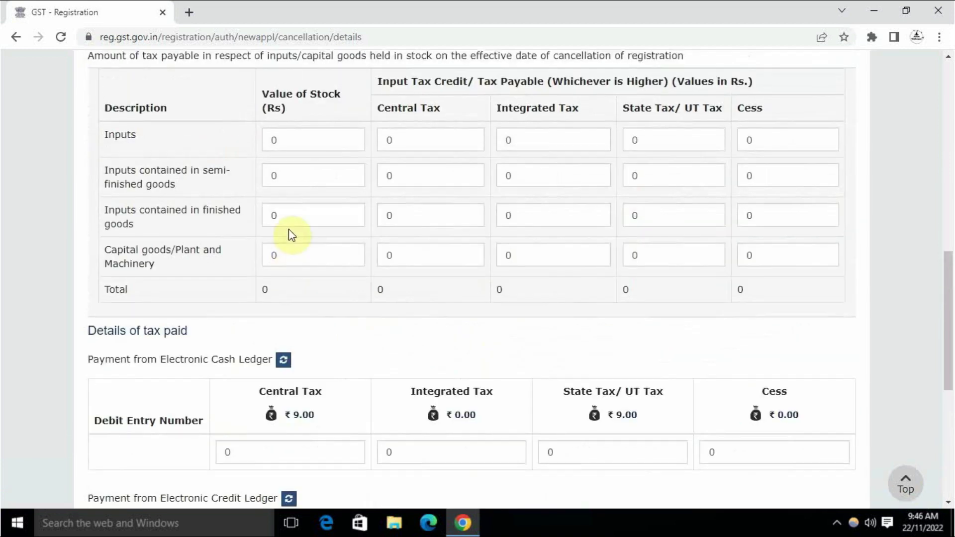
scroll(291, 234, "up", 1)
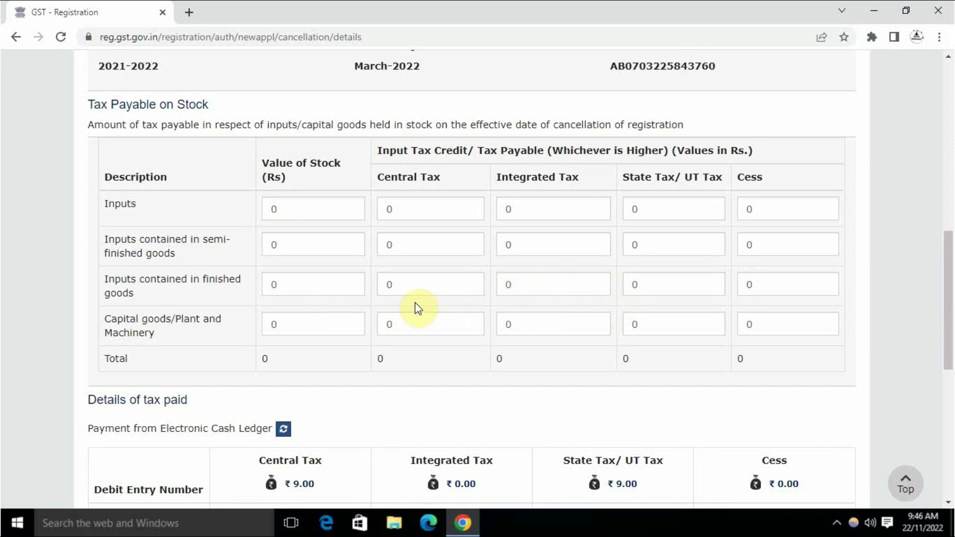
scroll(301, 311, "down", 3)
scroll(352, 322, "up", 2)
scroll(349, 318, "down", 2)
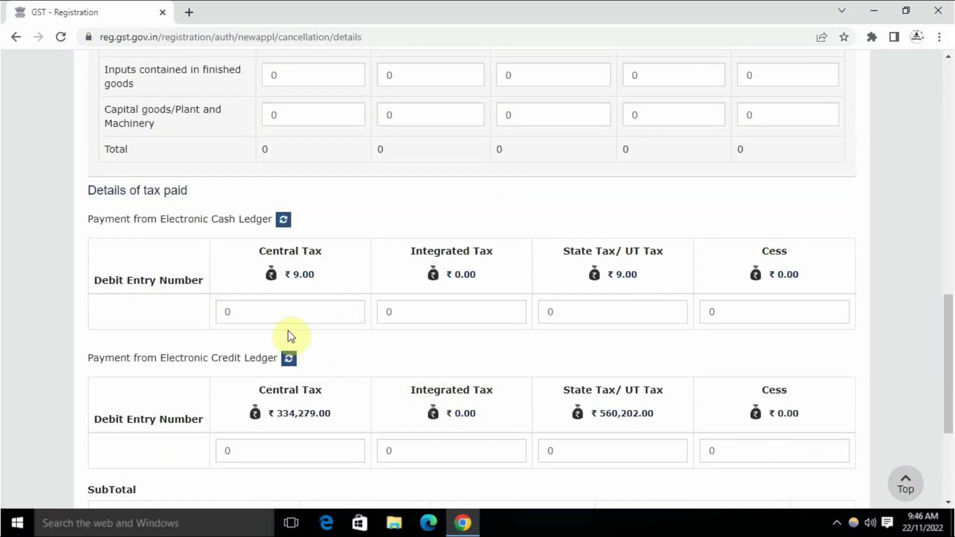
scroll(320, 338, "down", 4)
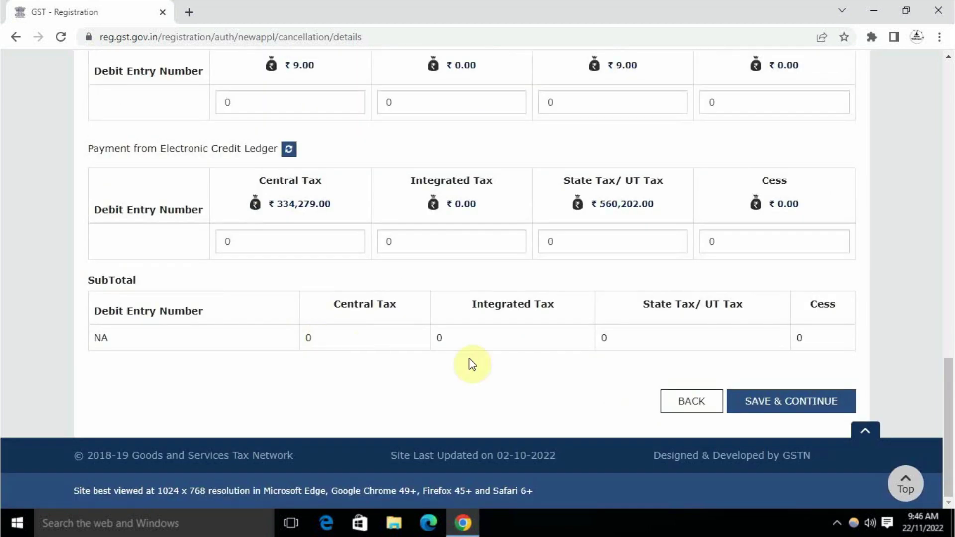
Step: Save the cancellation details, continue to verification and accept the declaration that the given information is true and correct
left_click(759, 402)
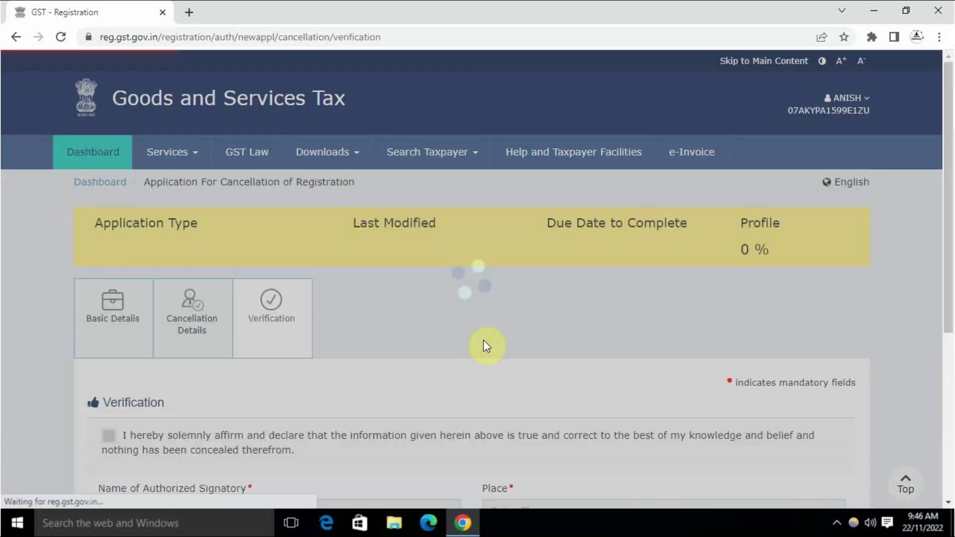
scroll(382, 347, "down", 3)
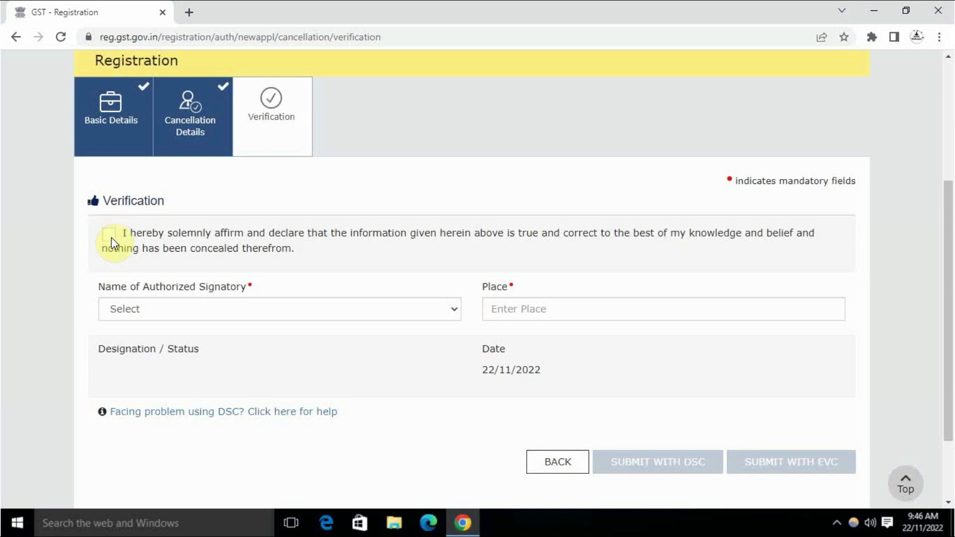
left_click(110, 234)
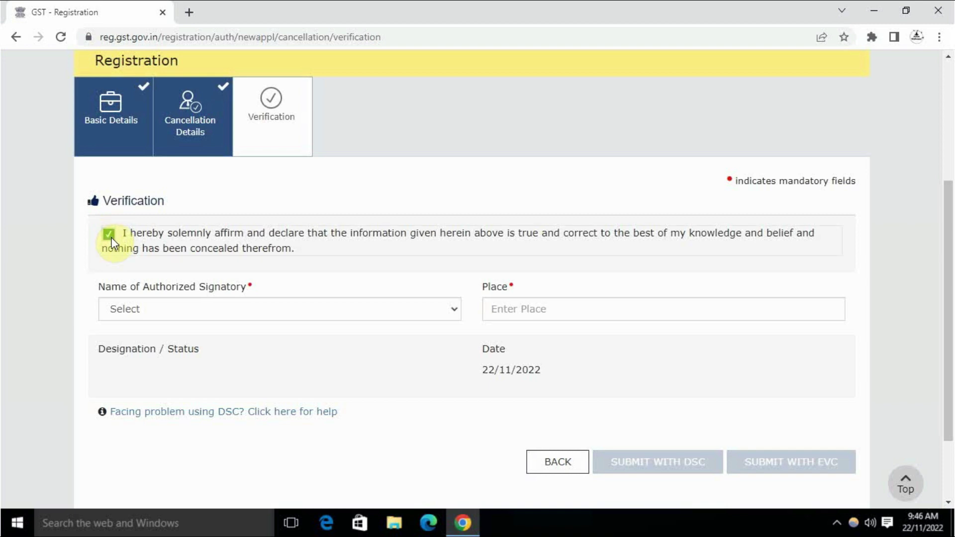
Step: Choose the proprietor as the authorized signatory and enter h as the place in the verification section
left_click(165, 314)
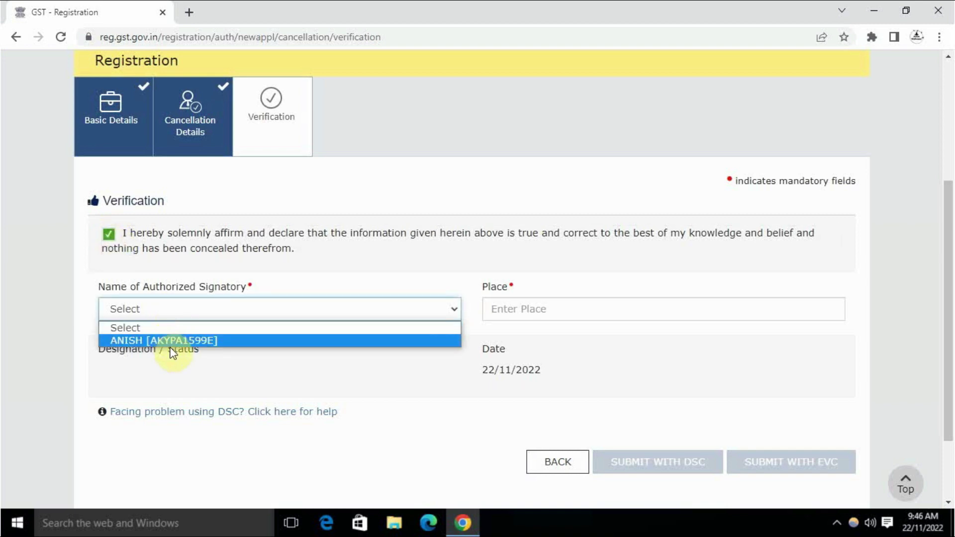
left_click(170, 341)
left_click(550, 307)
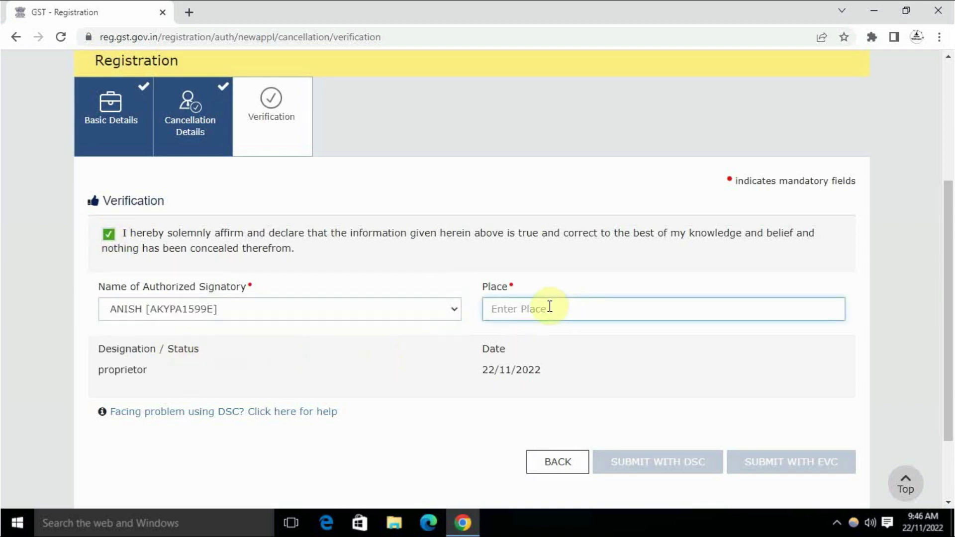
type("h")
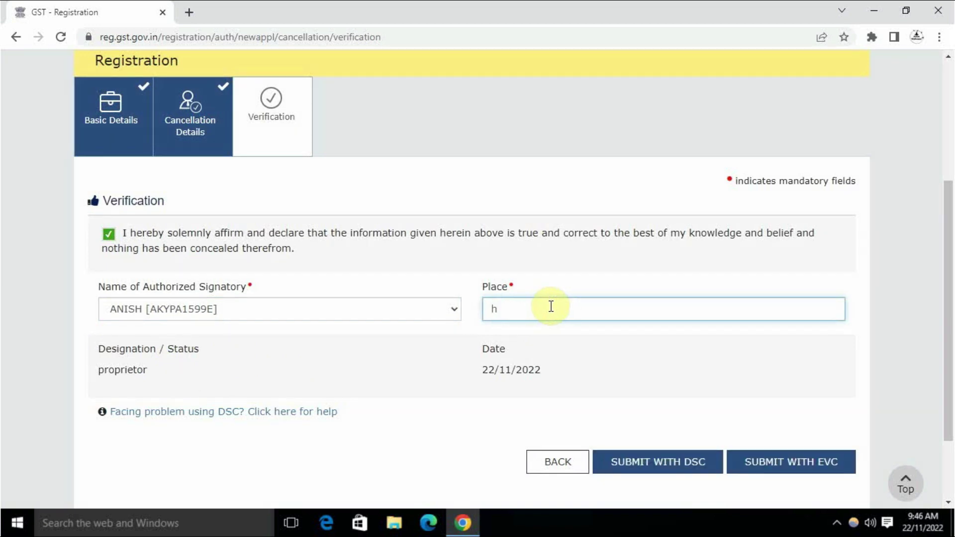
left_click(589, 349)
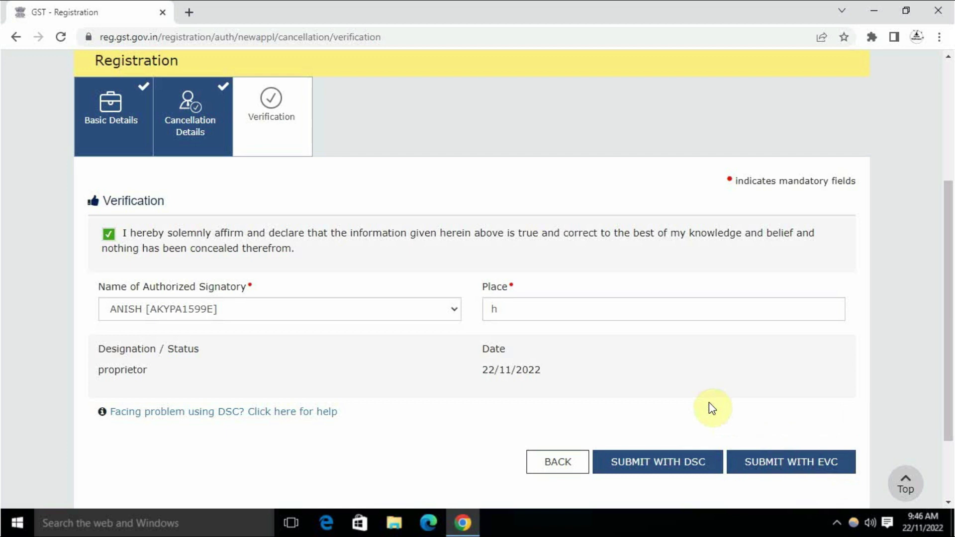
scroll(709, 403, "up", 4)
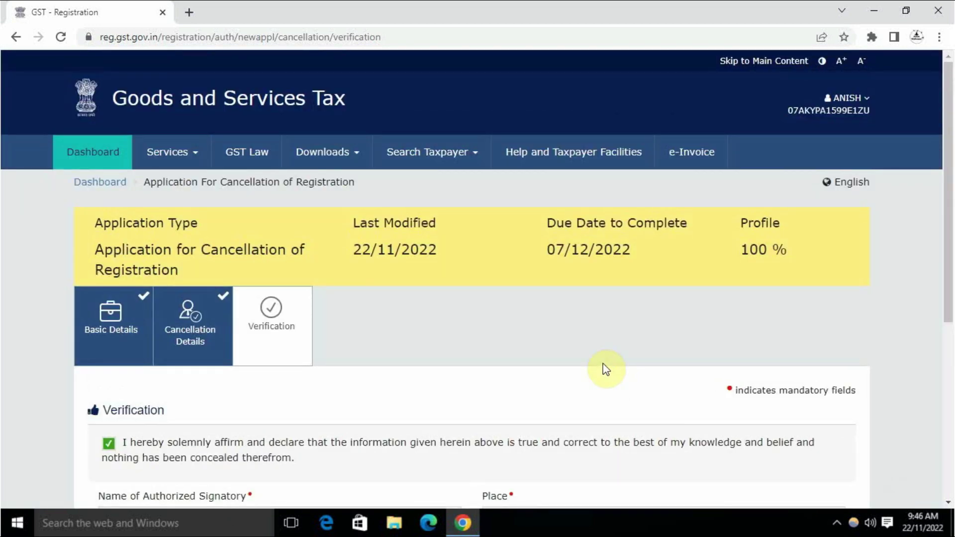
scroll(606, 369, "down", 3)
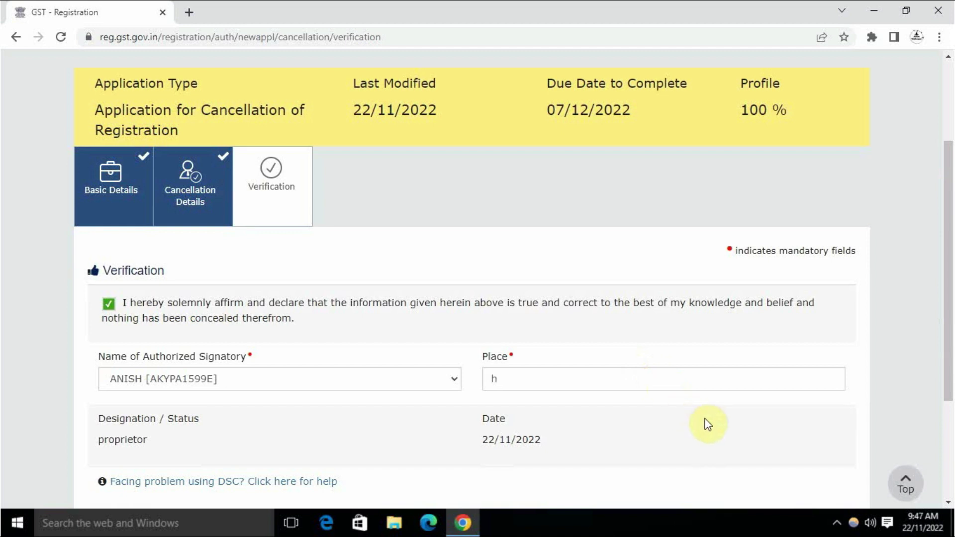
scroll(708, 424, "down", 3)
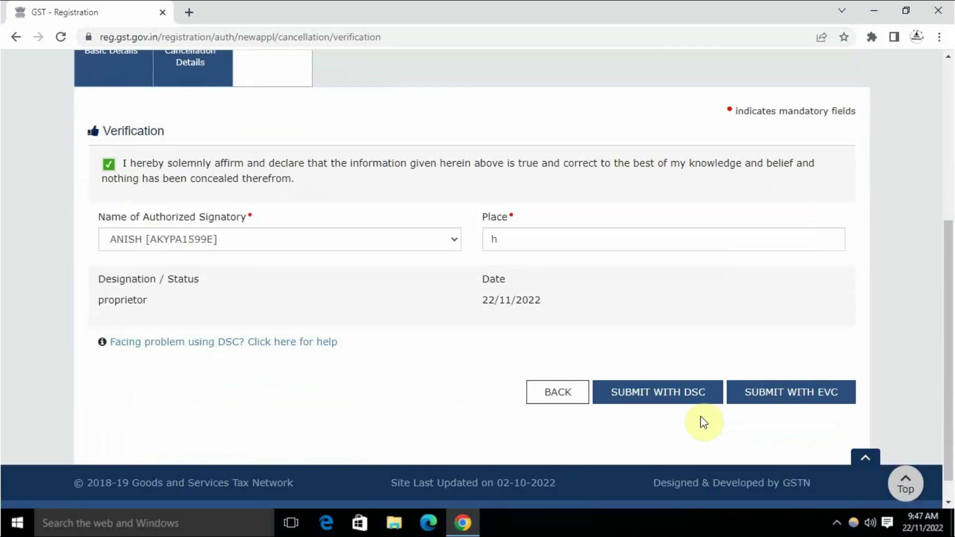
scroll(605, 450, "up", 6)
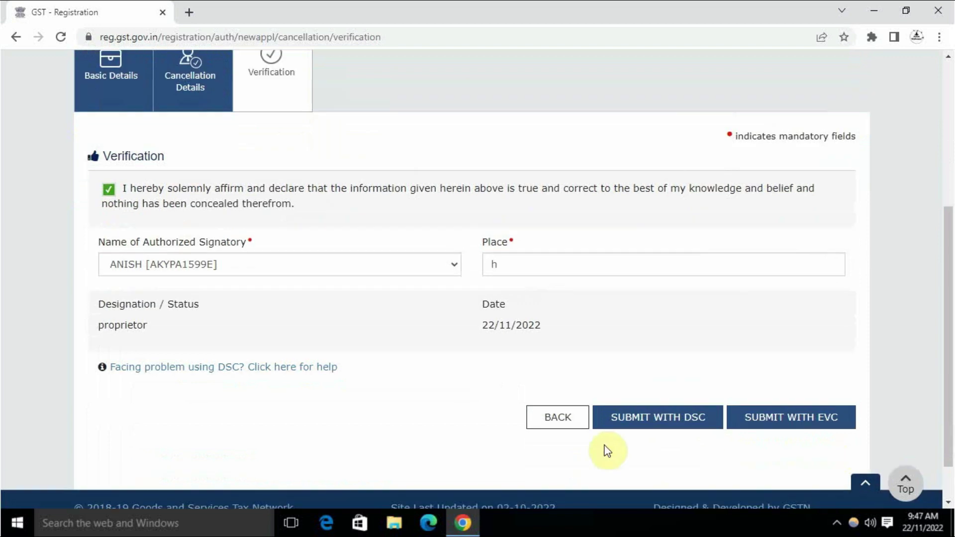